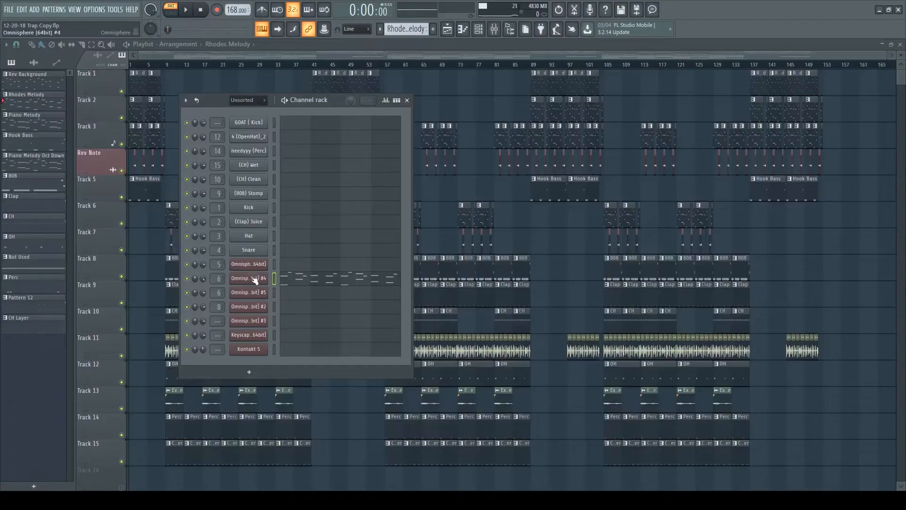
- Examine the Rhodes Melody's Omnisphere #4 instrument and the EchoMelt 2, Fruity parametric EQ 2 and Fruity Reeverb 2 effects on the Melody mixer track
left_click(253, 278)
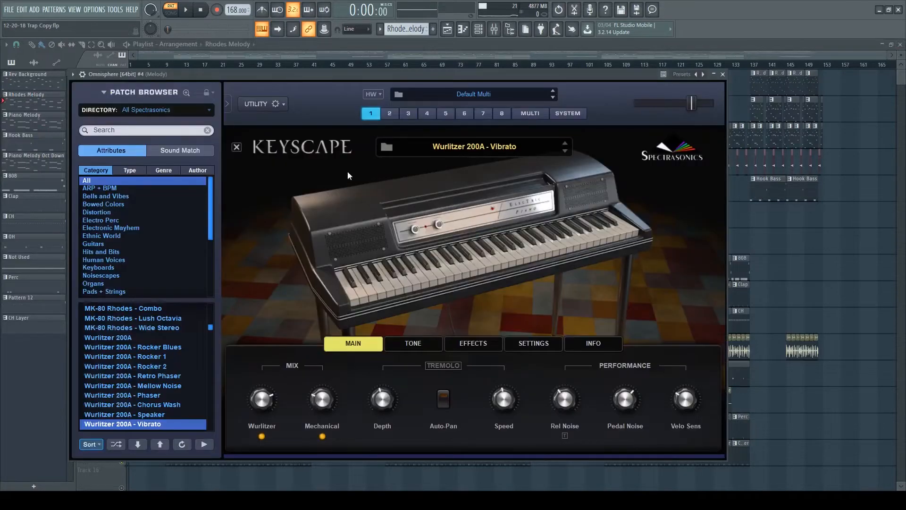
mouse_move(312, 75)
left_mouse_down()
mouse_move(286, 63)
mouse_move(324, 63)
left_mouse_up()
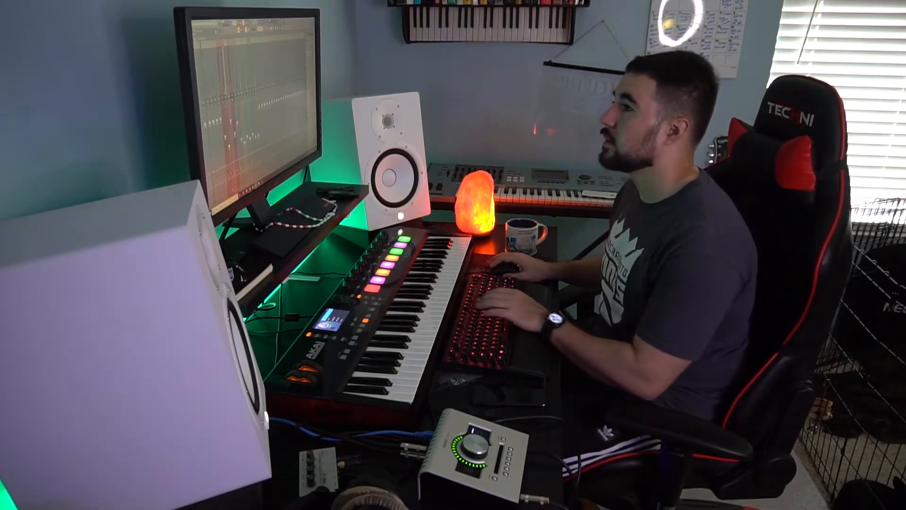
left_click(837, 76)
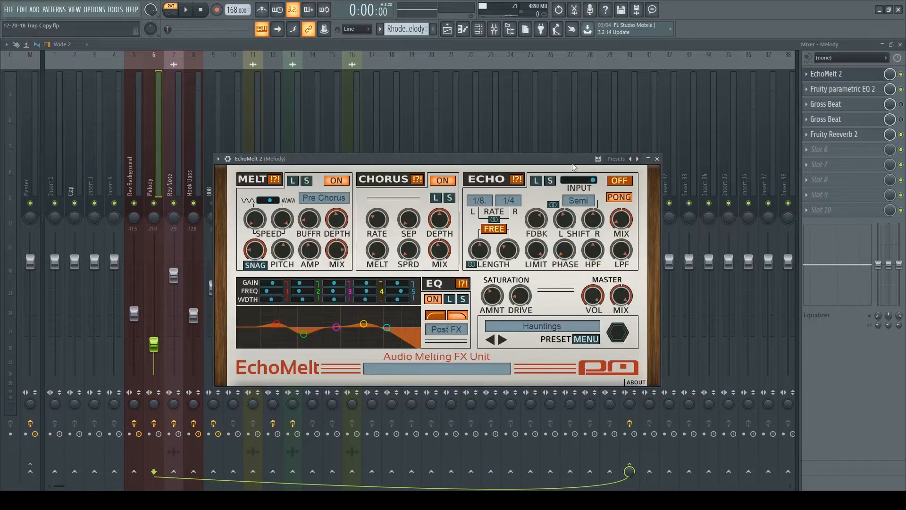
left_click_drag(572, 164, 555, 88)
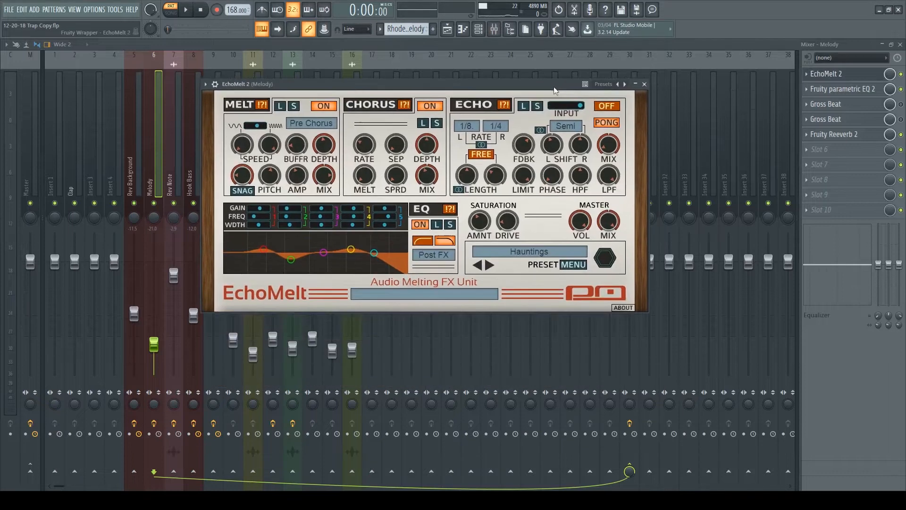
left_click(855, 90)
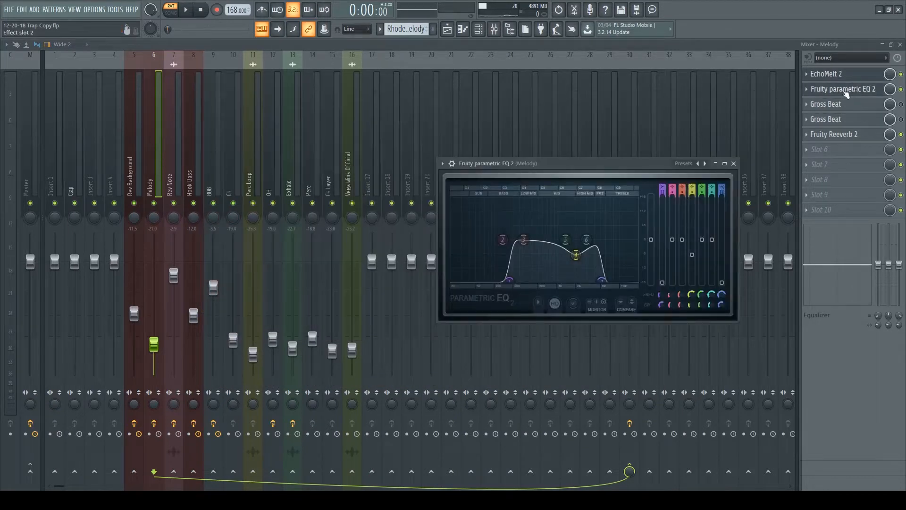
left_click(836, 137)
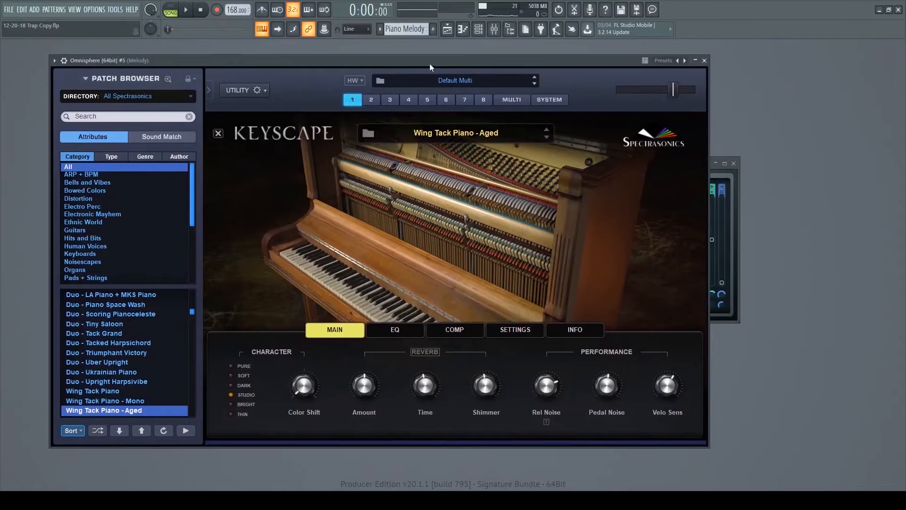
- Examine the Piano Melody's Omnisphere #5 instrument and play back its notes in the piano roll
left_click_drag(429, 63, 424, 55)
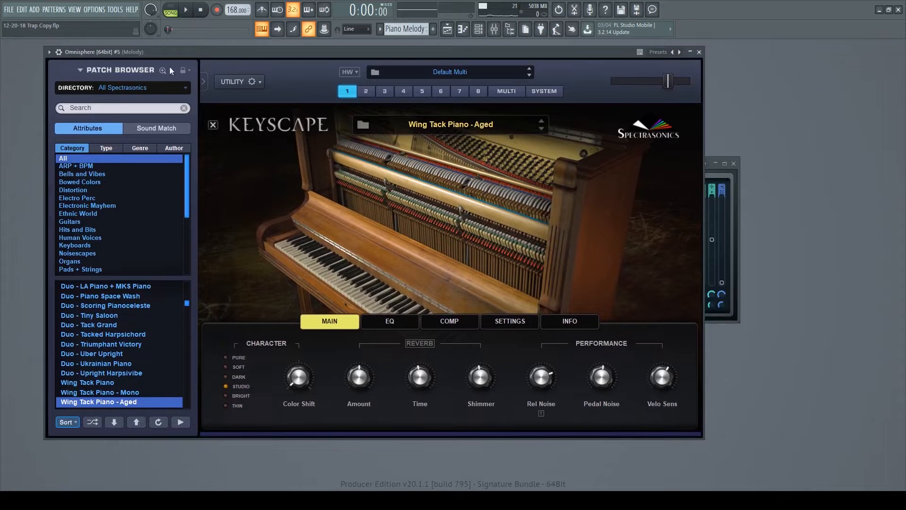
left_click_drag(213, 53, 229, 58)
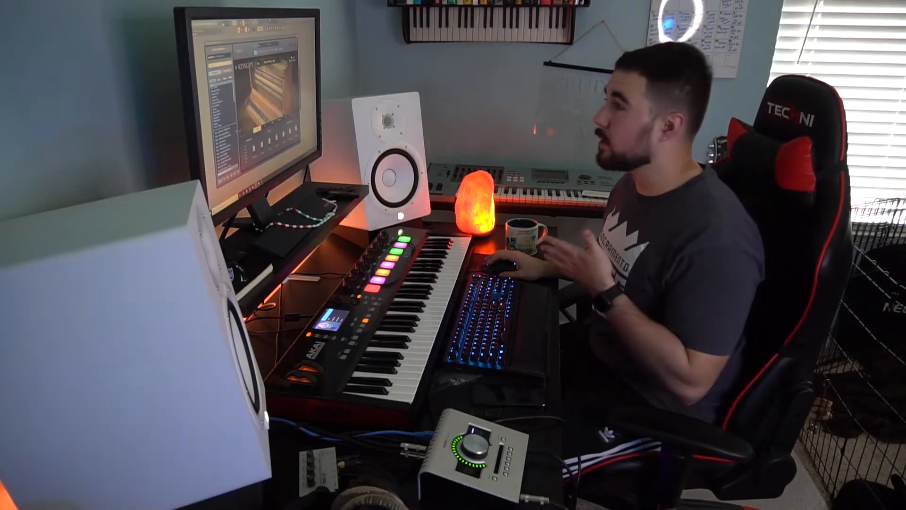
key("space")
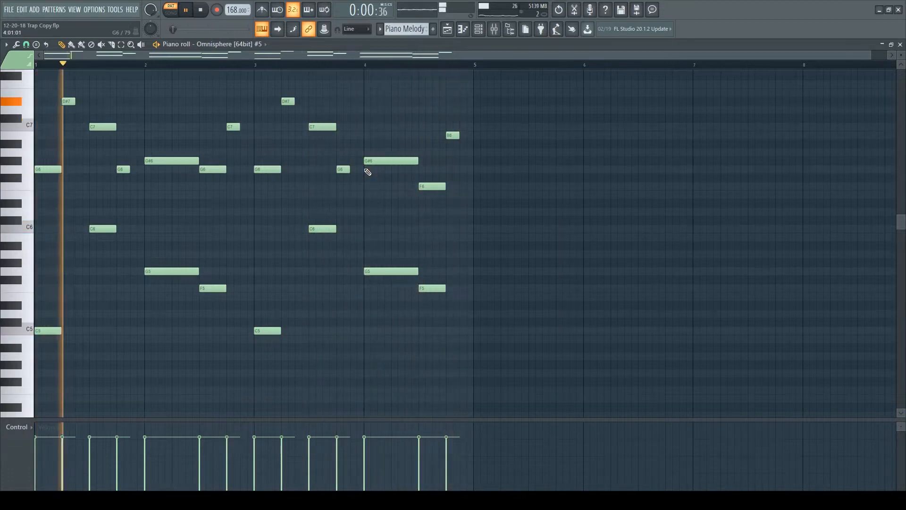
scroll(366, 171, "up", 3)
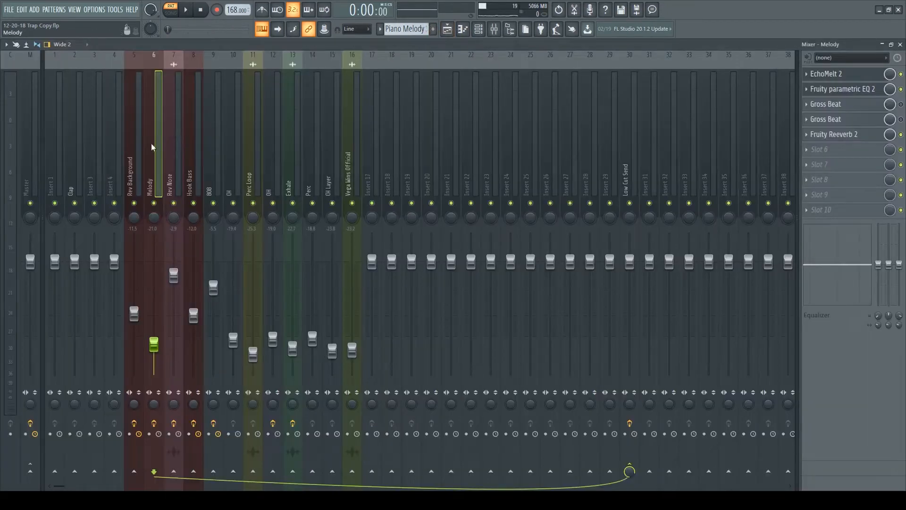
- Review the settings of EchoMelt 2, Fruity parametric EQ 2 and Fruity Reeverb 2 on the Melody insert for the piano
left_click(839, 75)
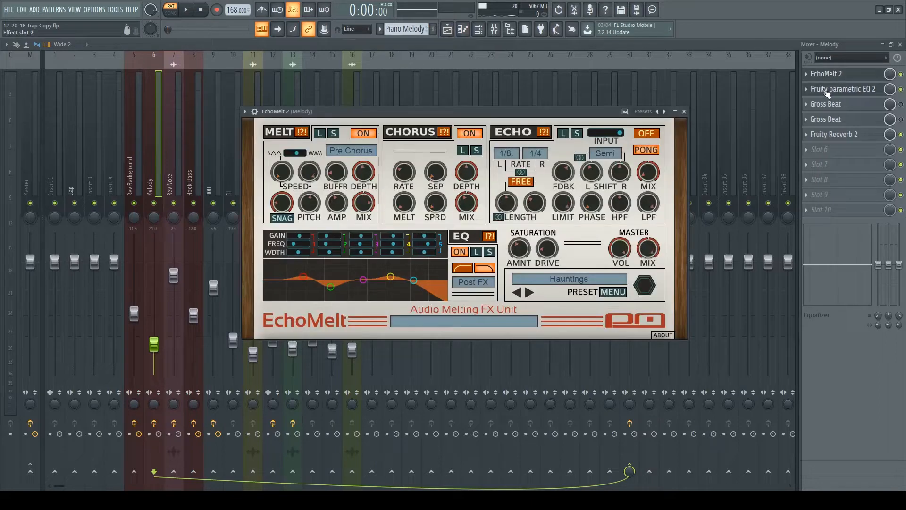
left_click(827, 90)
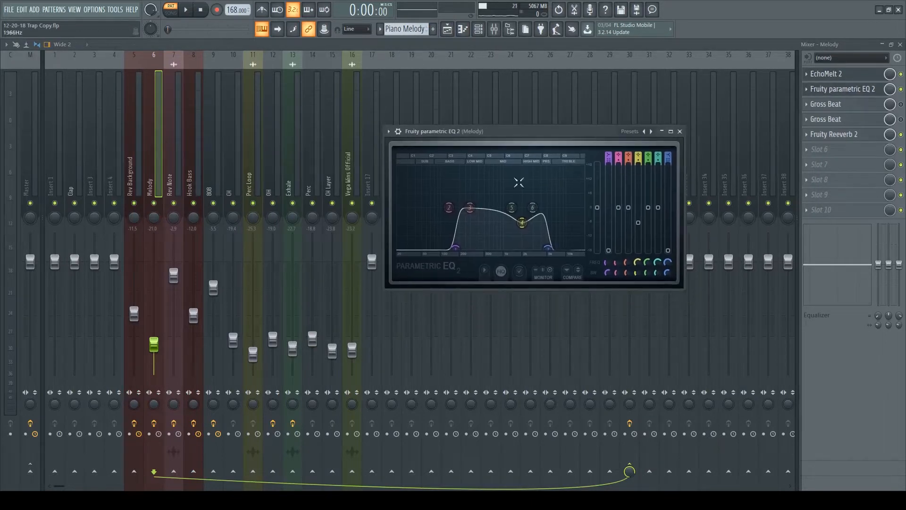
left_click(831, 134)
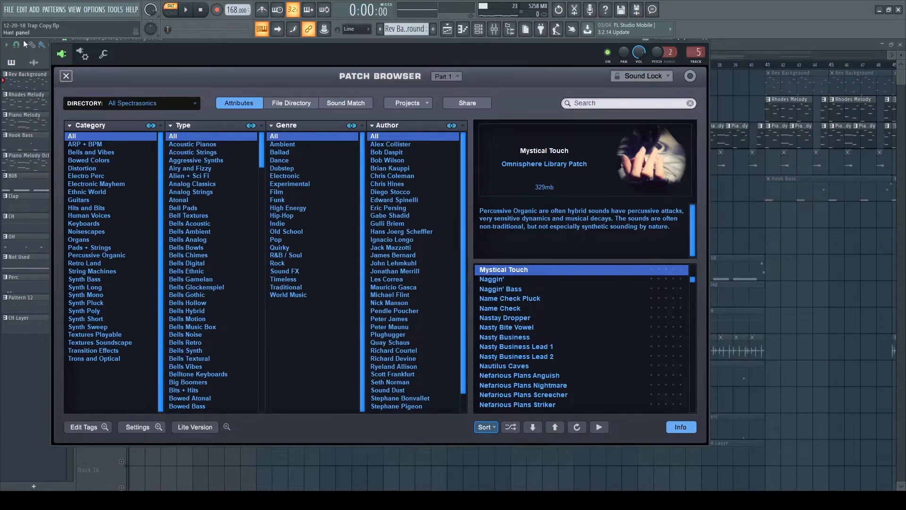
- Close the full patch browser in the Rev Background's Omnisphere instrument and play back the pattern's notes in the piano roll
left_click(65, 76)
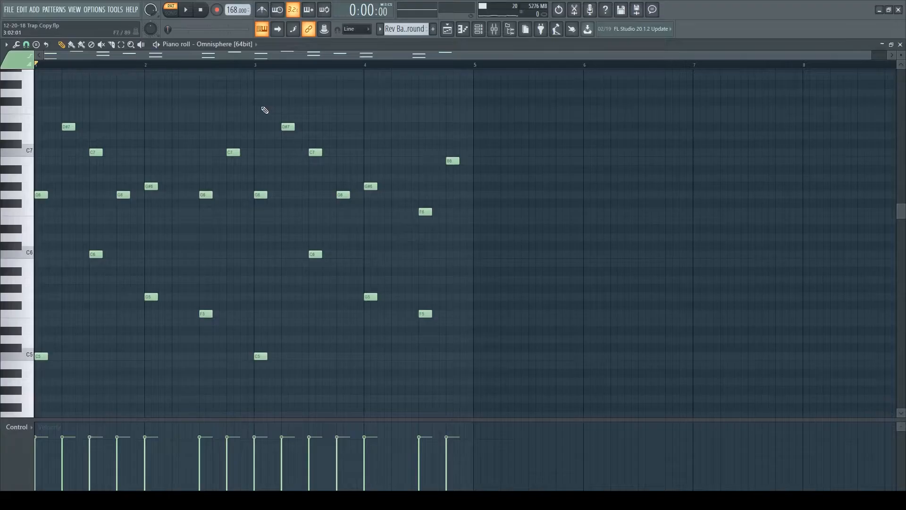
key("space")
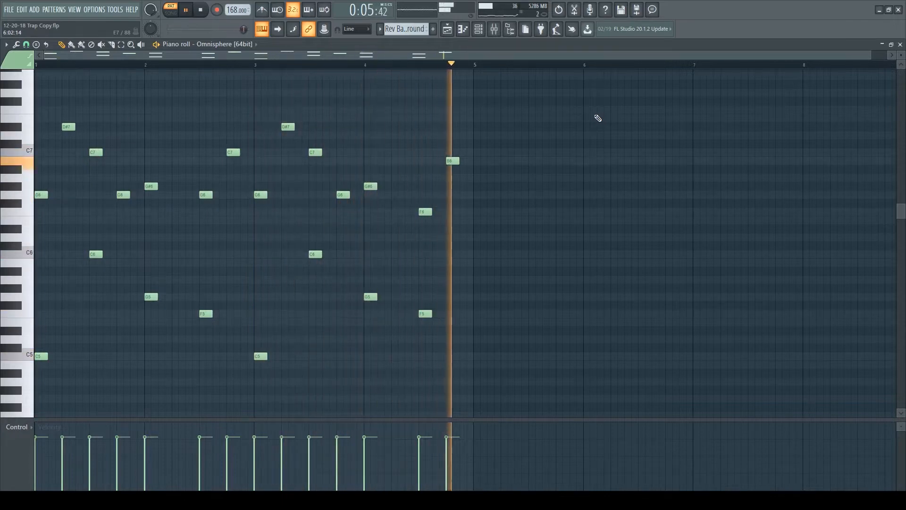
scroll(602, 131, "up", 1)
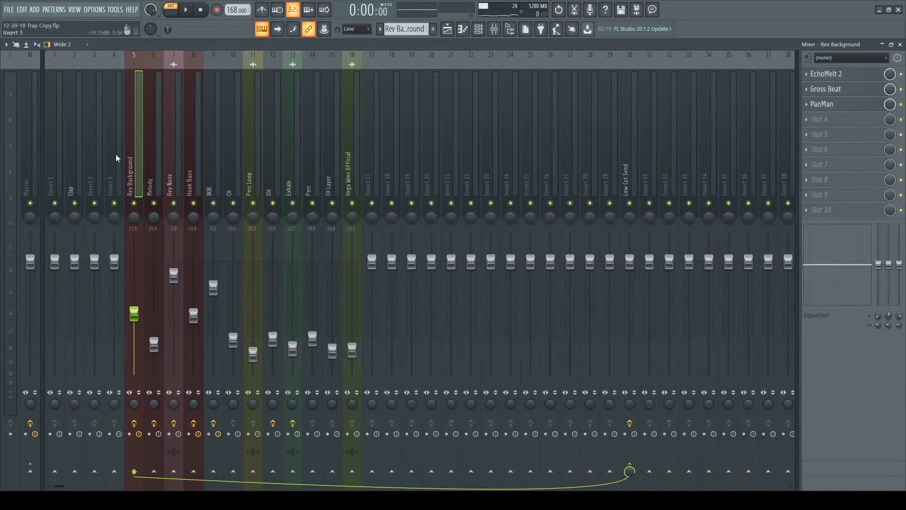
- Inspect the Gross Beat, EchoMelt 2 and PanMan effects on the Rev Background mixer track
left_click(869, 89)
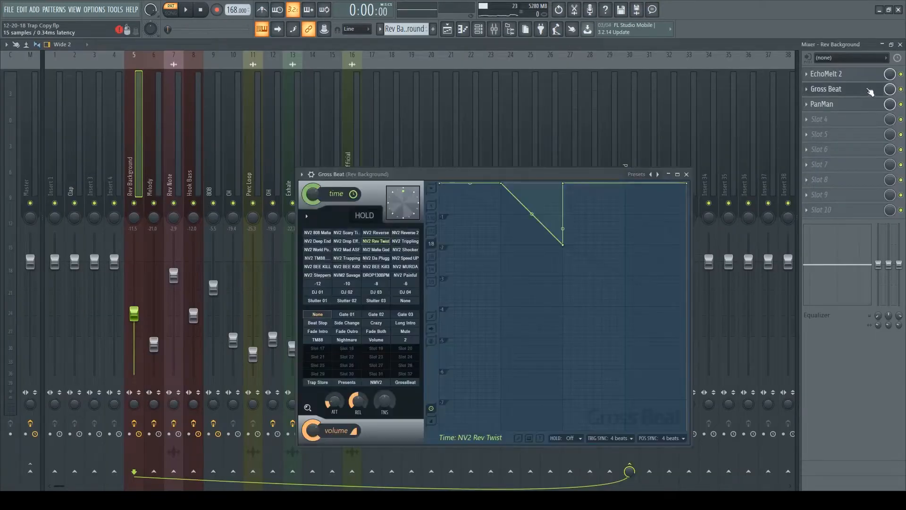
left_click_drag(583, 174, 551, 131)
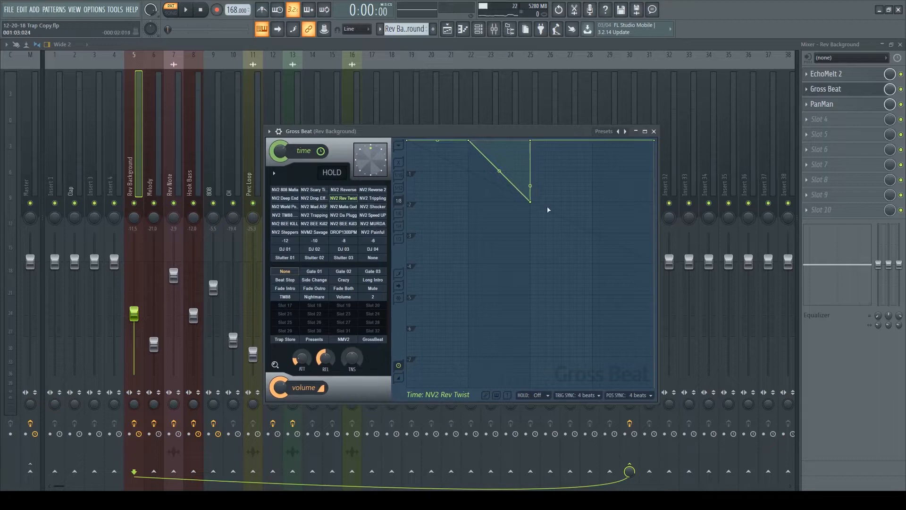
left_click(852, 75)
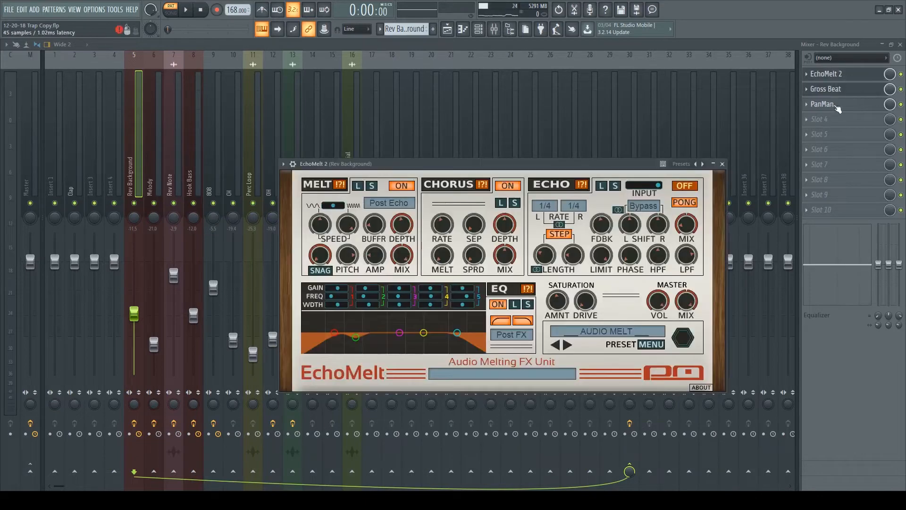
left_click(822, 104)
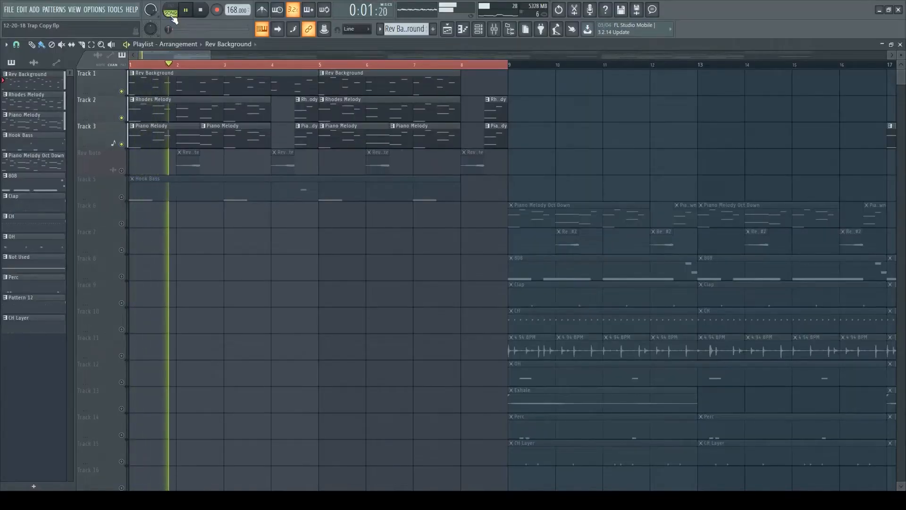
- Examine the layered melody patterns and Rev Note clips in the playlist's first eight bars during playback
scroll(248, 69, "down", 3)
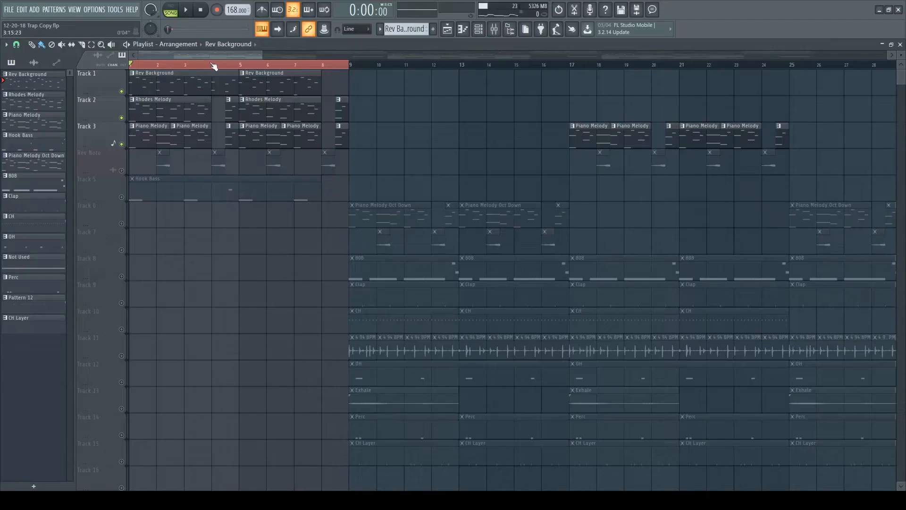
scroll(230, 120, "up", 2)
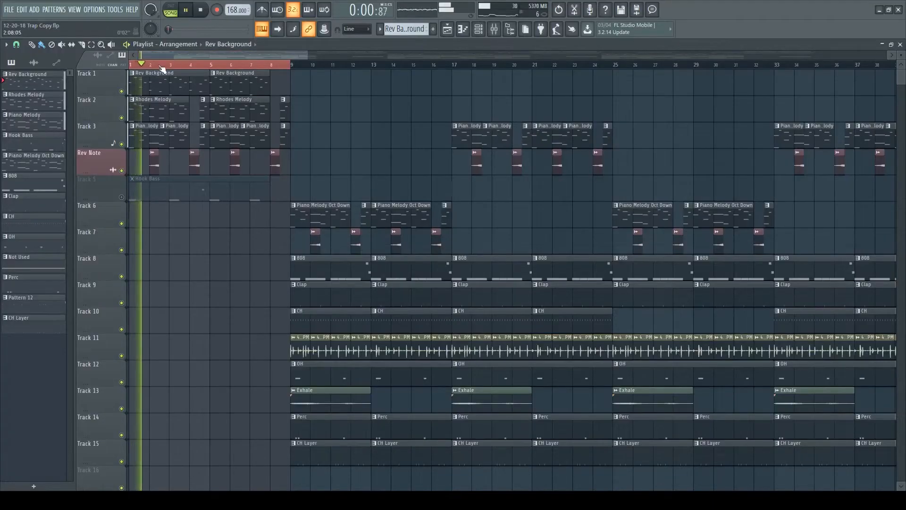
scroll(162, 69, "up", 5)
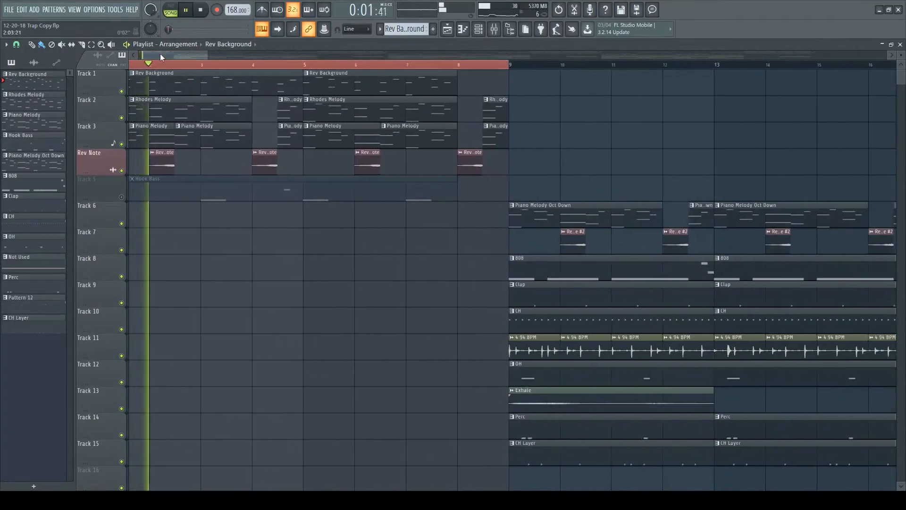
scroll(300, 69, "up", 4)
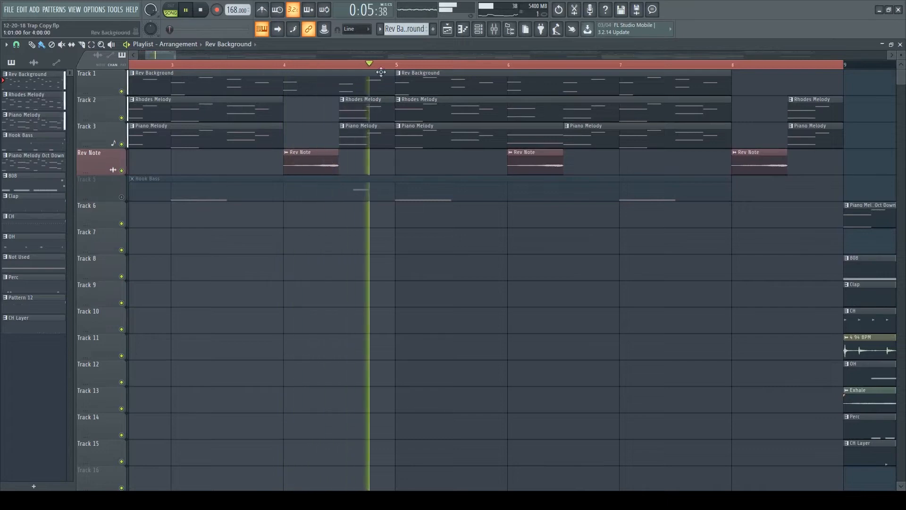
scroll(197, 62, "down", 2)
left_click_drag(183, 63, 189, 63)
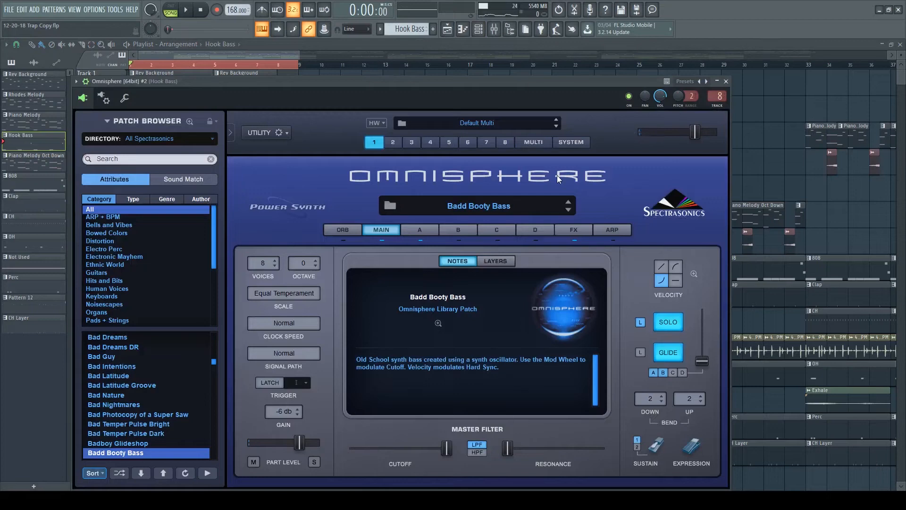
- Examine the Hook Bass's Omnisphere #2 instrument and play back its notes in the piano roll
left_click_drag(544, 87, 497, 68)
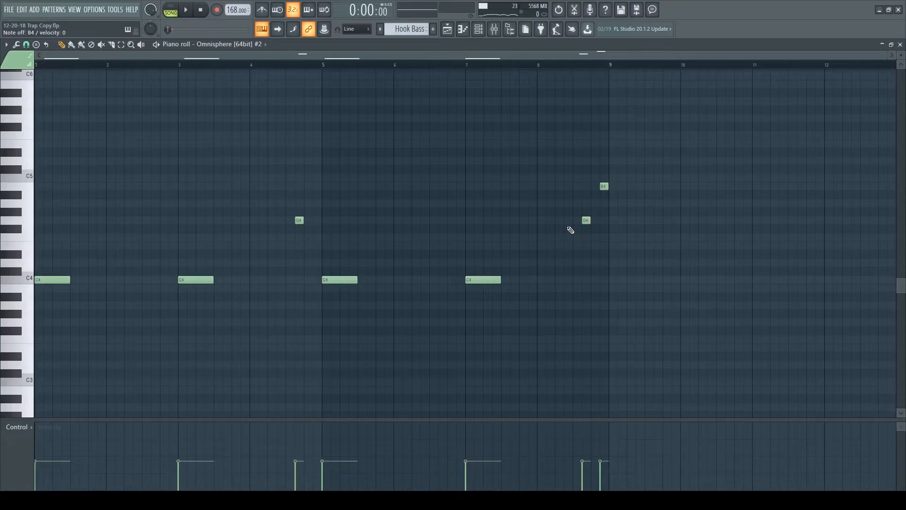
key("space")
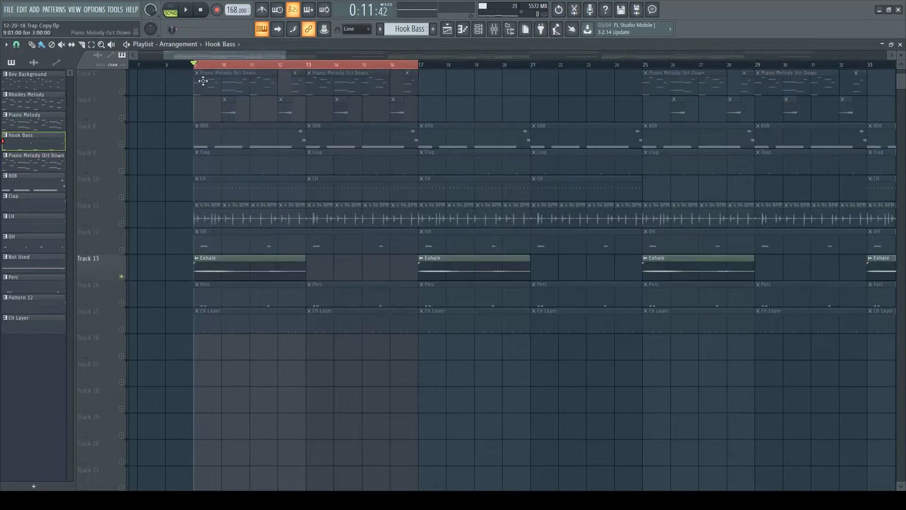
- Play the soloed Exhale track from bar 9 and inspect the Guitar Rig 5 effect on its mixer track
key("space")
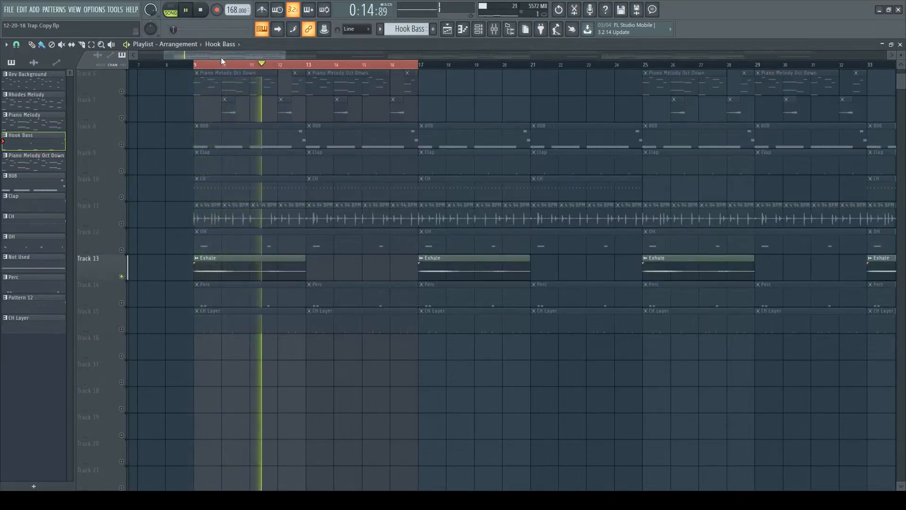
key("space")
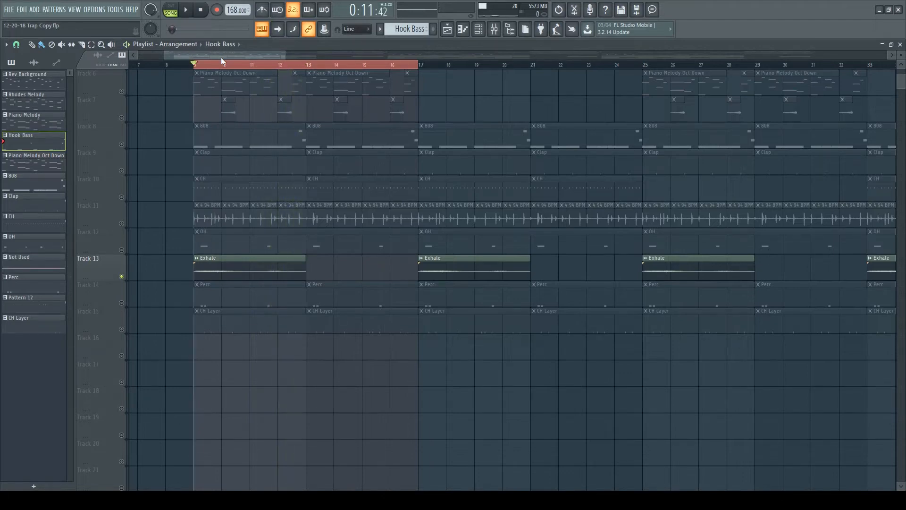
key("F9")
left_click(292, 147)
left_click(850, 76)
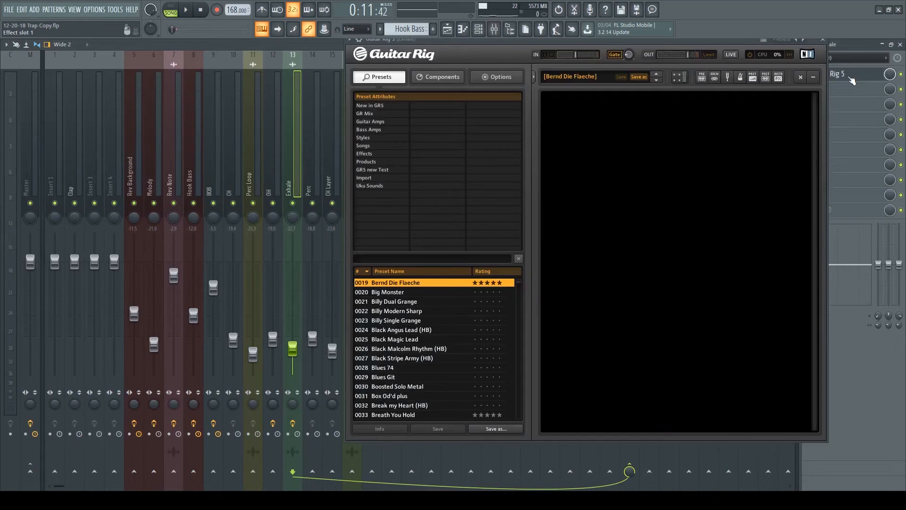
left_click_drag(750, 45, 598, 79)
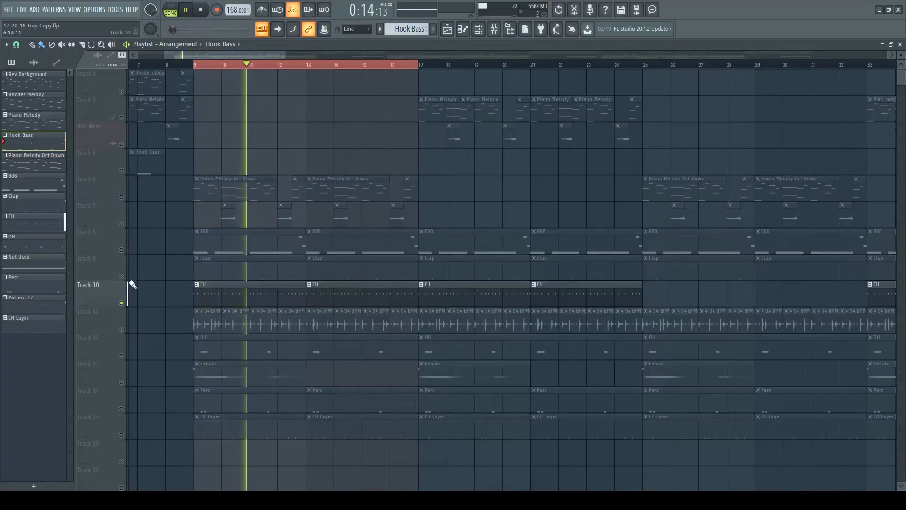
- Unmute the Clap, 808 and 4 94 BPM loop playlist tracks alongside the CH track during playback
left_click(122, 277)
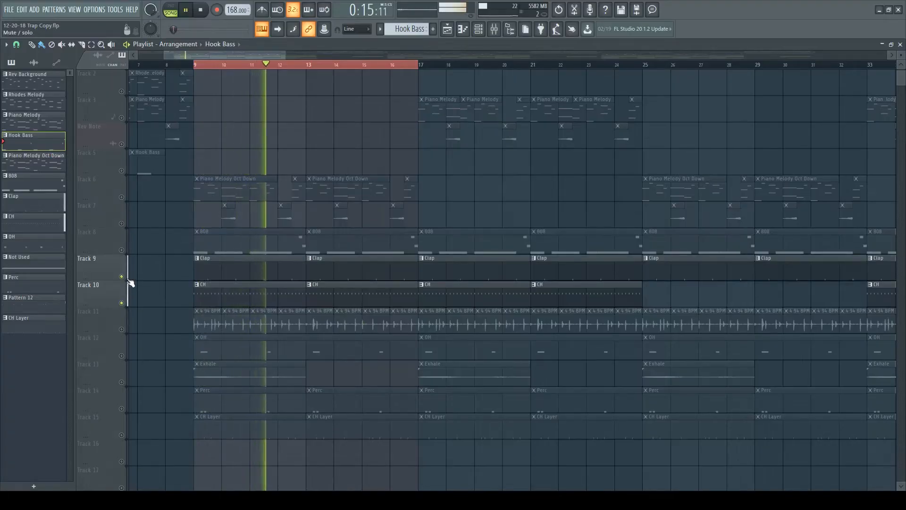
left_click(122, 250)
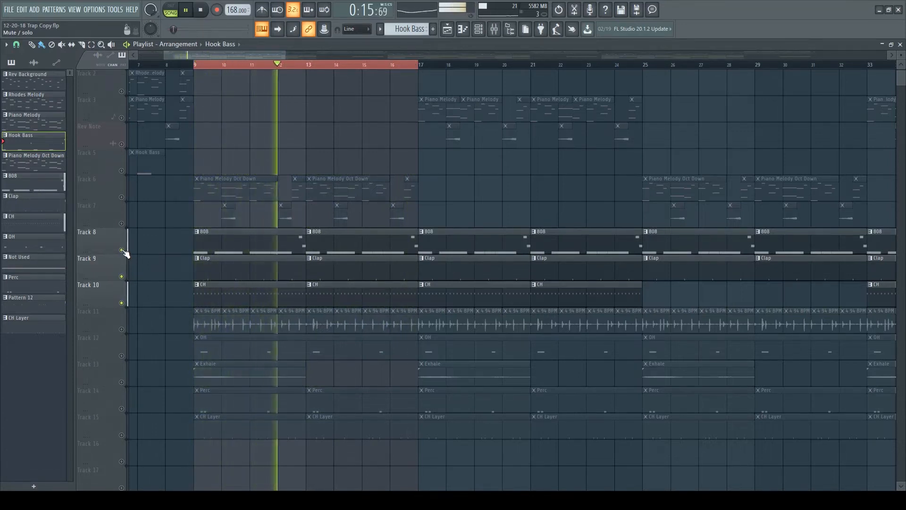
left_click(122, 329)
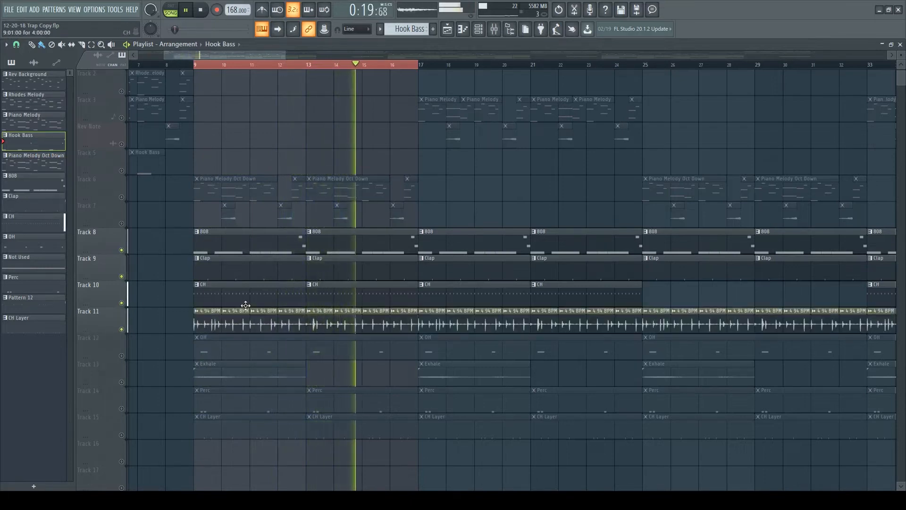
- Unmute the OH, Perc and CH Layer playlist tracks while the drum section keeps playing
scroll(245, 306, "down", 2)
left_click(122, 303)
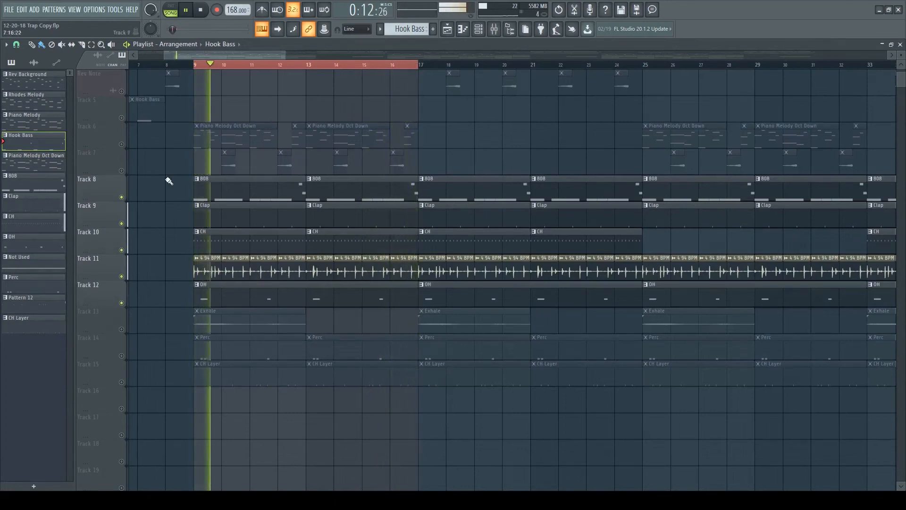
left_click(122, 356)
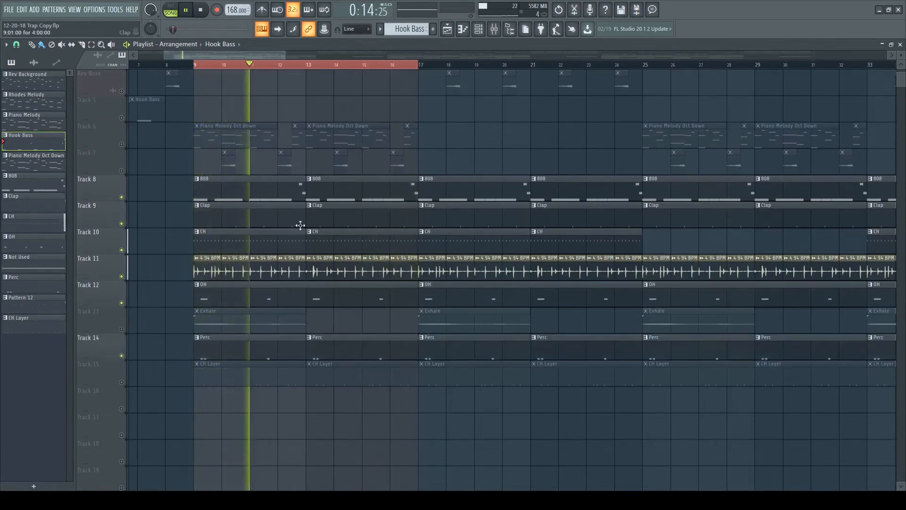
scroll(296, 220, "down", 2)
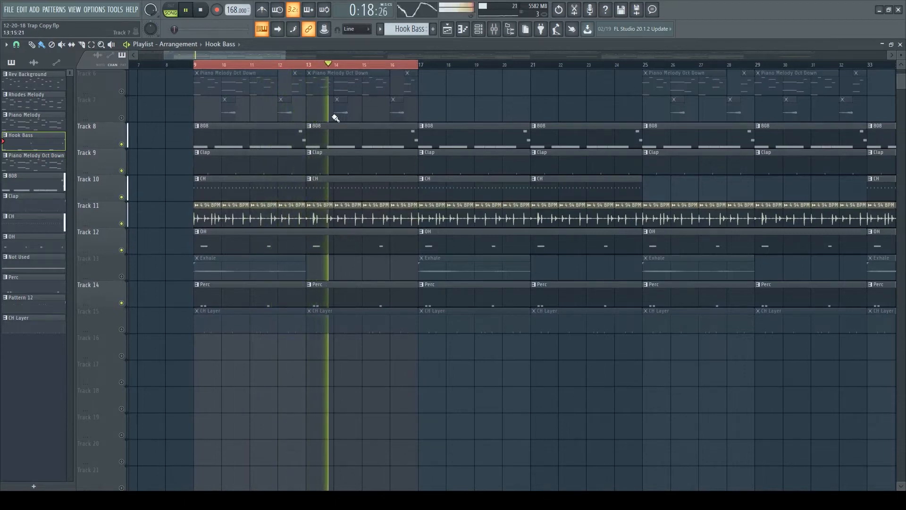
left_click(122, 329)
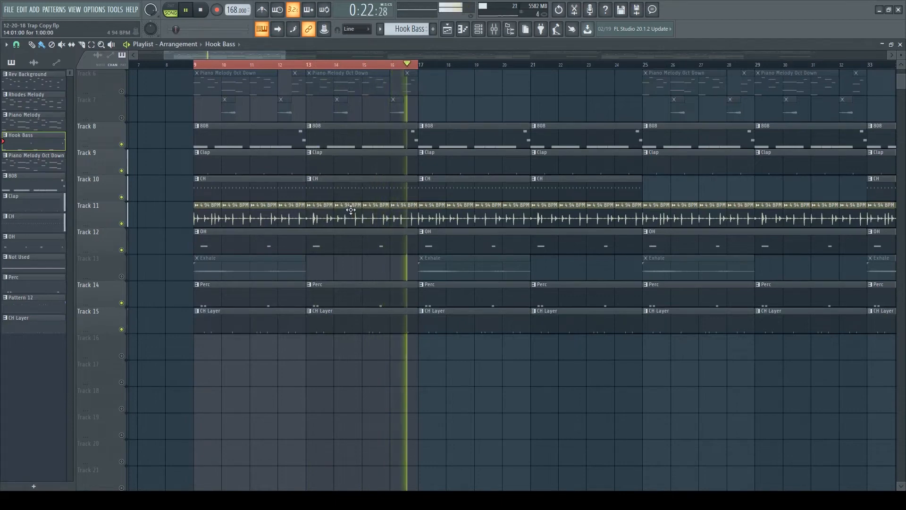
scroll(348, 303, "up", 3)
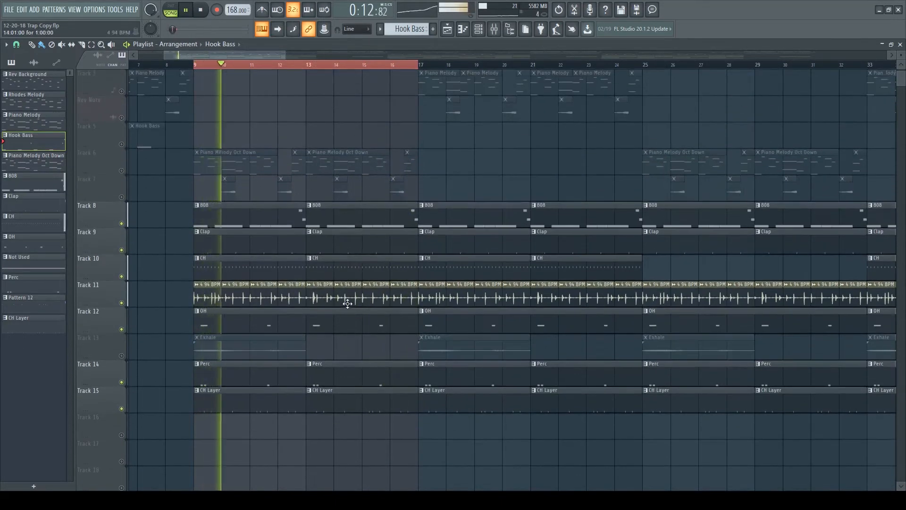